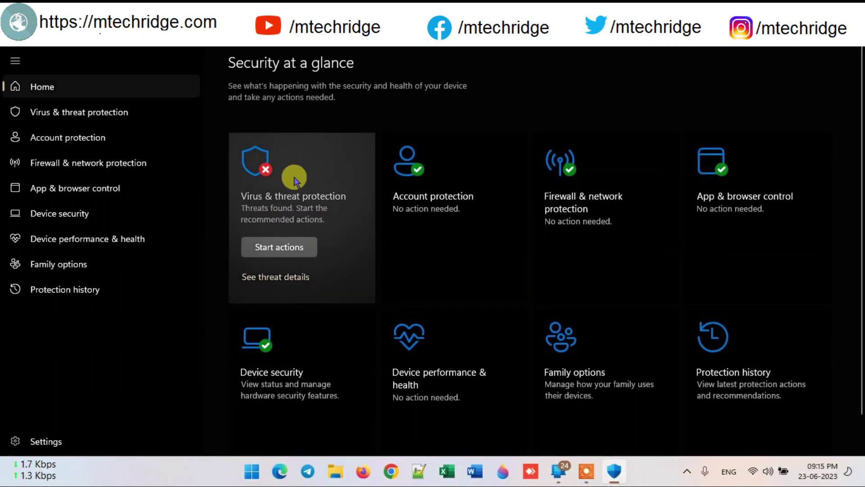
Remove the Trojan:Script/Wacatac.H!ml threat from Virus & threat protection using Start actions.
{"action": "left_click", "coordinate": [279, 201]}
{"action": "scroll", "coordinate": [277, 196], "scroll_direction": "down", "scroll_amount": 1}
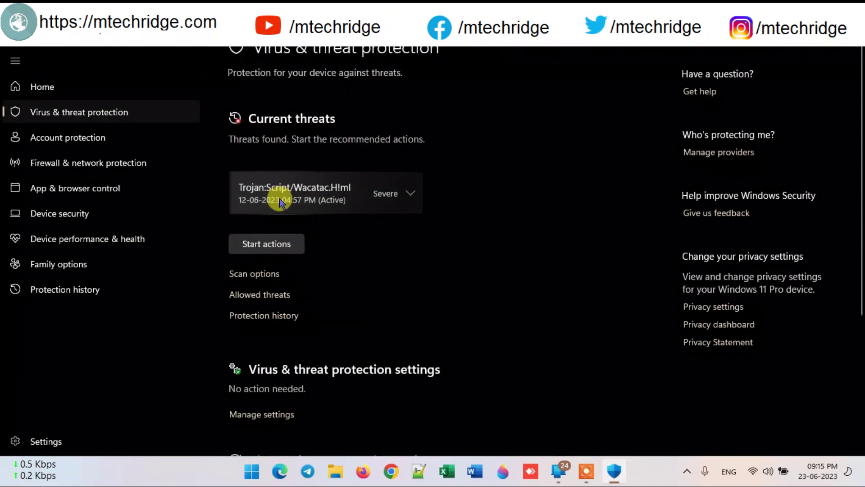
{"action": "left_click", "coordinate": [335, 202]}
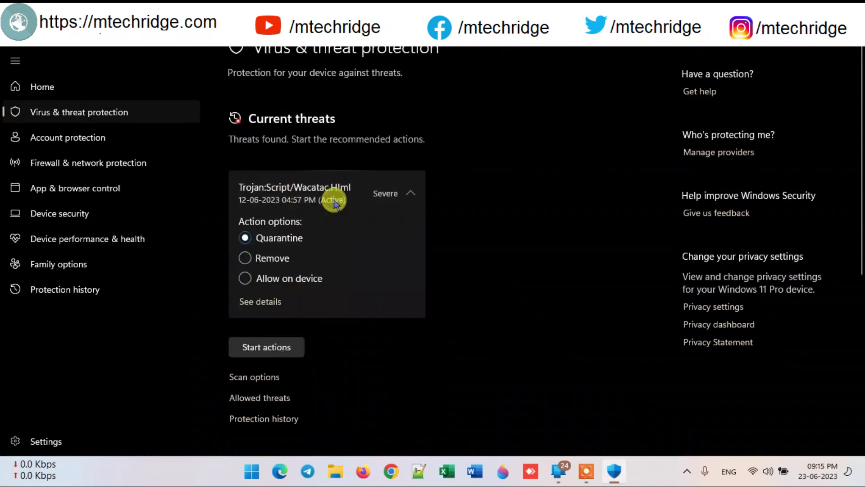
{"action": "left_click", "coordinate": [272, 261]}
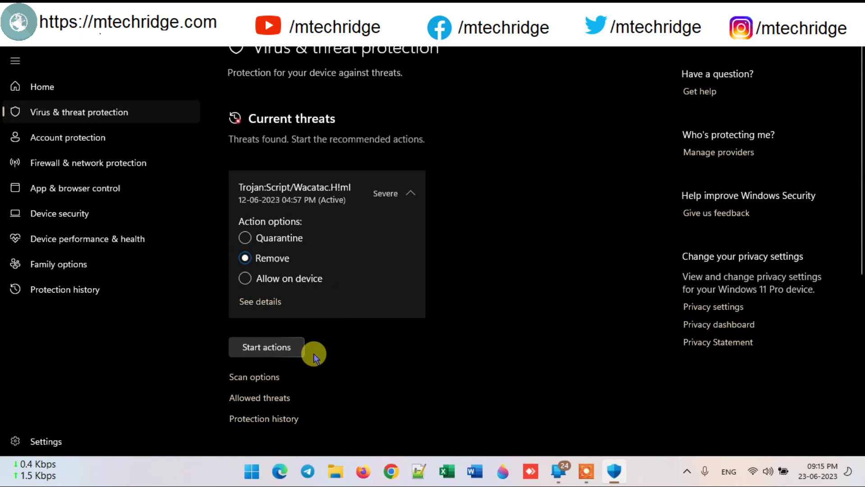
{"action": "left_click", "coordinate": [266, 347]}
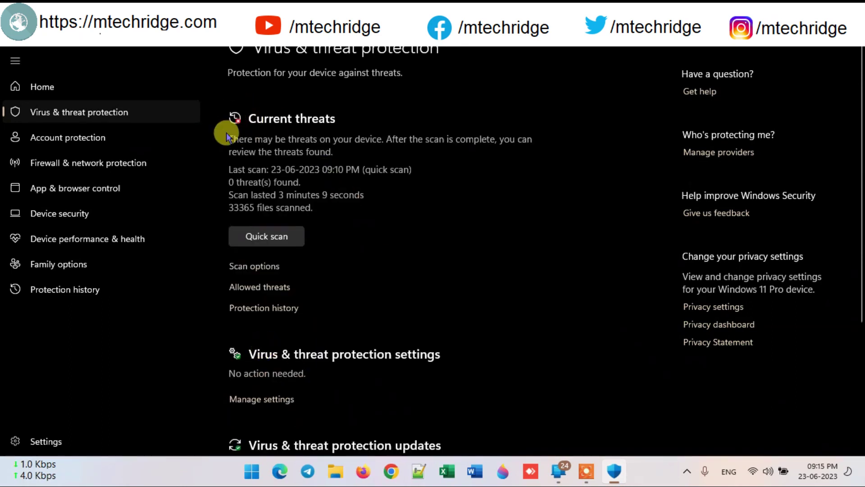
Run a quick scan from Current threats and let it finish.
{"action": "left_click", "coordinate": [256, 234]}
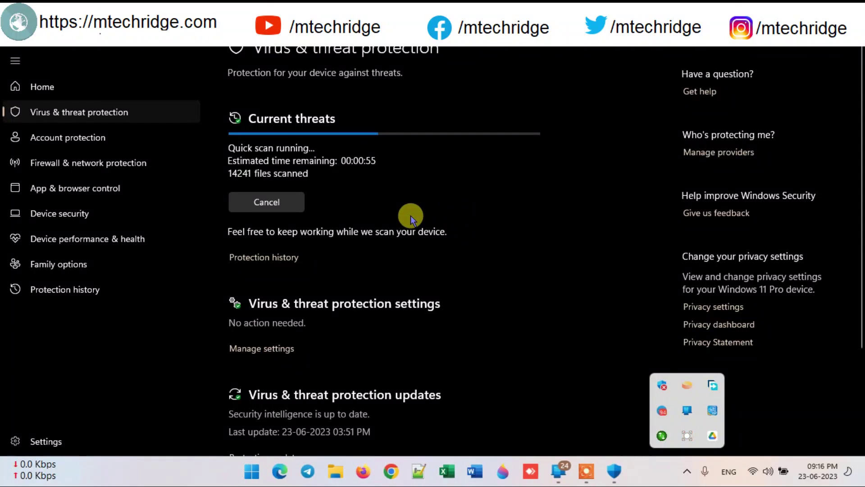
{"action": "left_click", "coordinate": [465, 256]}
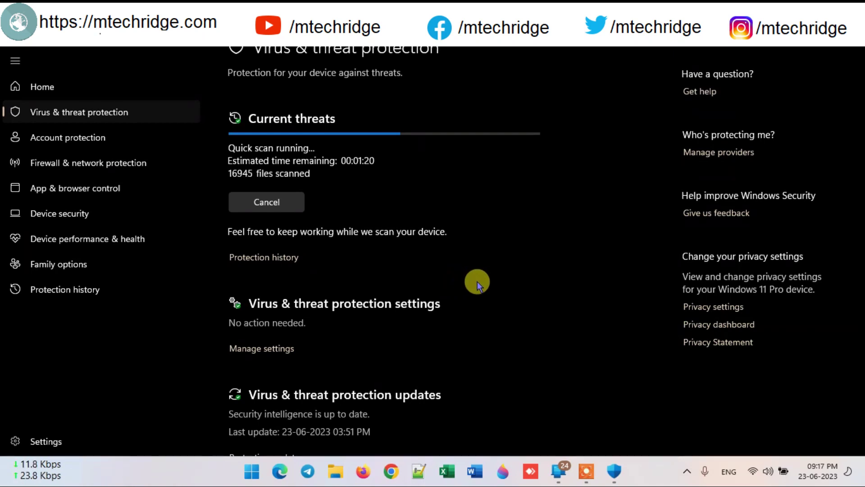
{"action": "left_click", "coordinate": [687, 471]}
{"action": "left_click", "coordinate": [686, 471]}
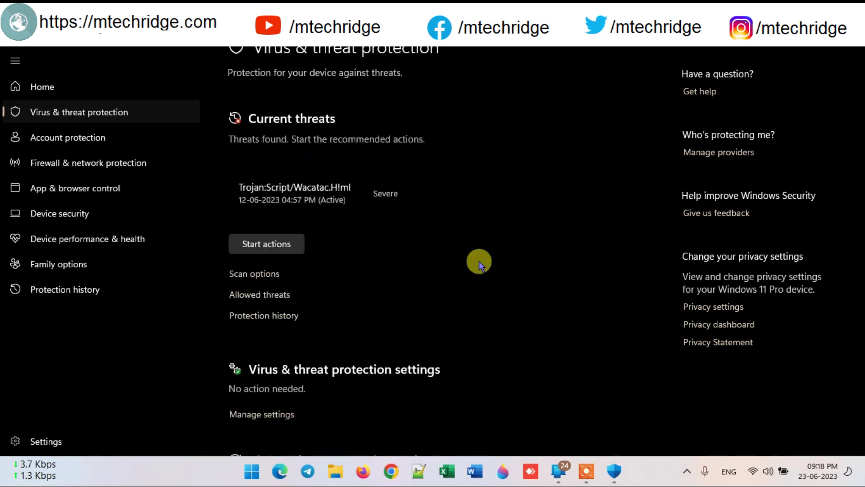
Expand the reappeared Wacatac threat and select its folder path D:\Downloads\admin-blog\images\.
{"action": "left_click", "coordinate": [328, 191]}
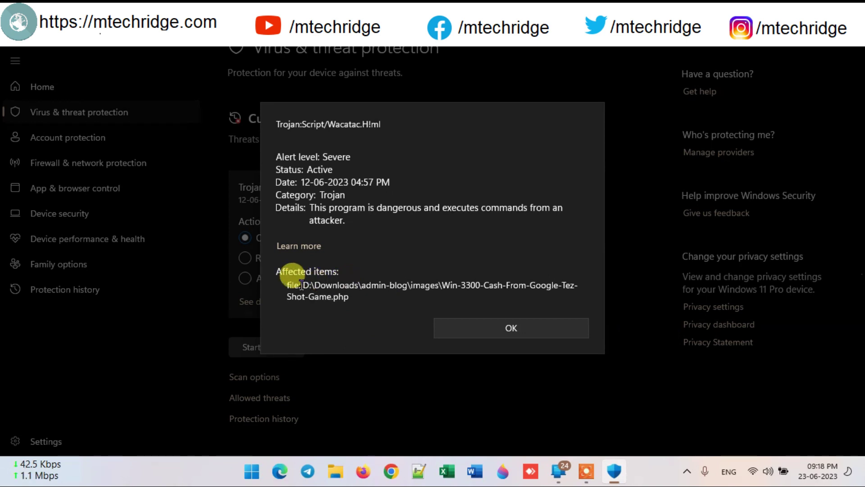
{"action": "left_click_drag", "start_coordinate": [301, 286], "coordinate": [532, 285]}
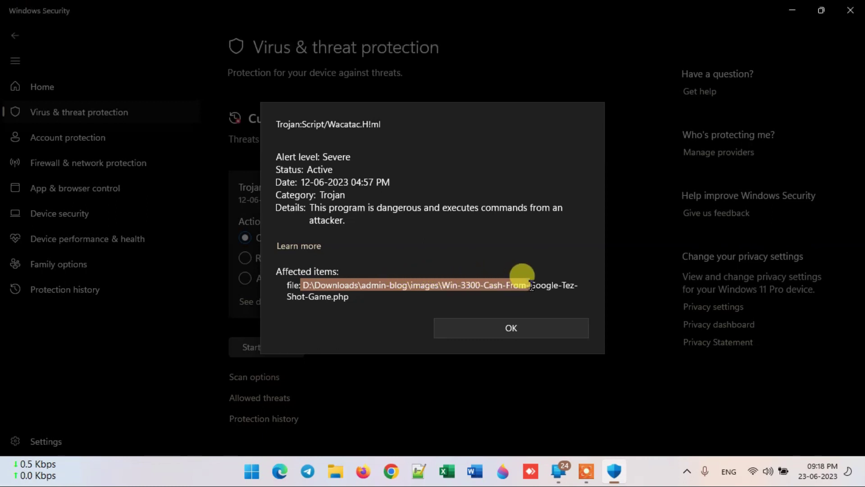
{"action": "left_click_drag", "start_coordinate": [301, 286], "coordinate": [443, 286]}
{"action": "key", "text": "ctrl+c"}
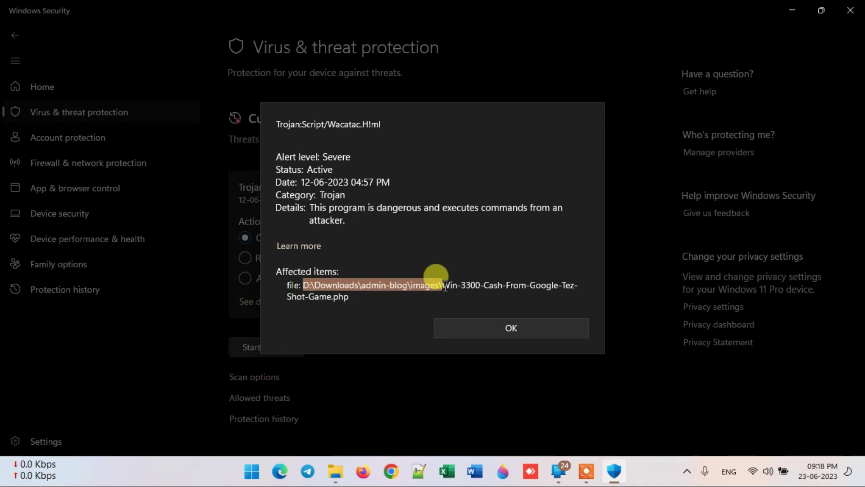
In File Explorer, try the pasted path D:\Downloads\admin-blog\images\ and dismiss the not-found error.
{"action": "left_click", "coordinate": [335, 471]}
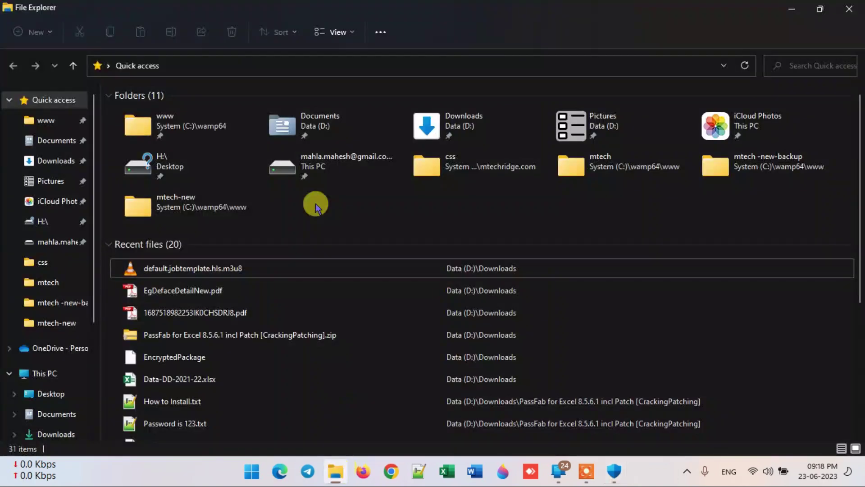
{"action": "left_click", "coordinate": [218, 66]}
{"action": "key", "text": "ctrl+v"}
{"action": "key", "text": "ctrl+a"}
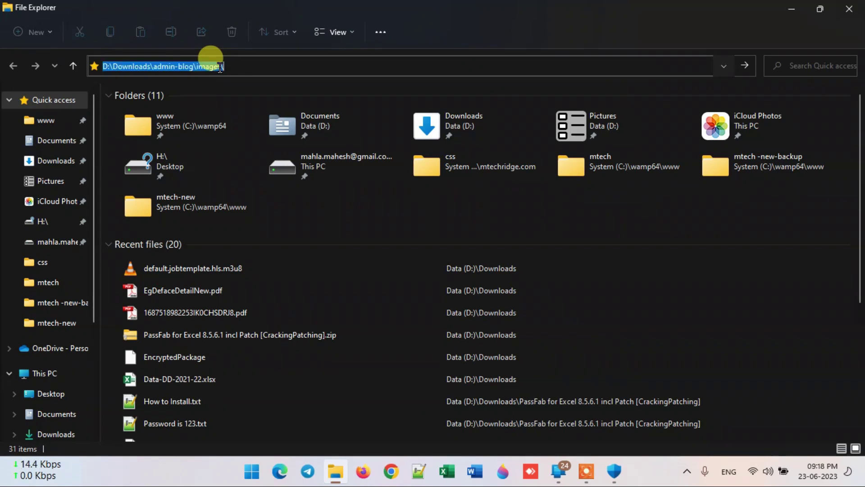
{"action": "key", "text": "Return"}
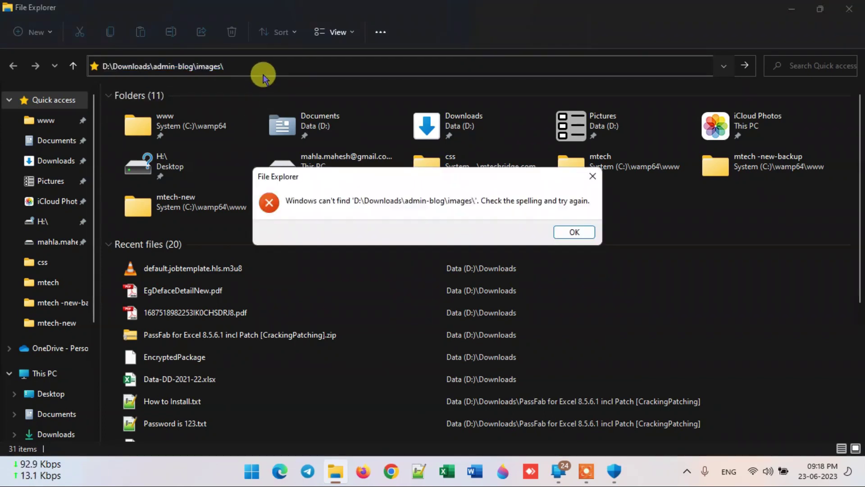
{"action": "left_click", "coordinate": [574, 232]}
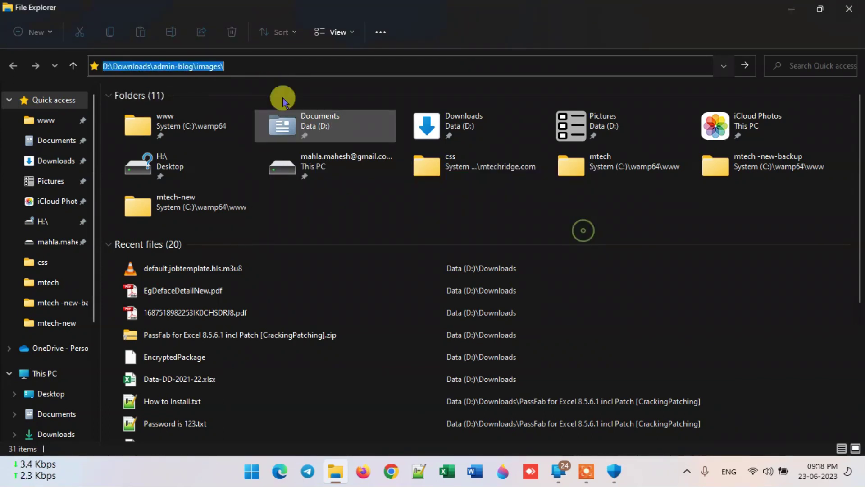
Shorten the path to D:\Downloads\admin-blog, try again, and dismiss the not-found error.
{"action": "left_click", "coordinate": [253, 66]}
{"action": "key", "text": "BackSpace"}
{"action": "key", "text": "BackSpace"}
{"action": "key", "text": "BackSpace"}
{"action": "key", "text": "BackSpace"}
{"action": "key", "text": "BackSpace"}
{"action": "key", "text": "BackSpace"}
{"action": "key", "text": "BackSpace"}
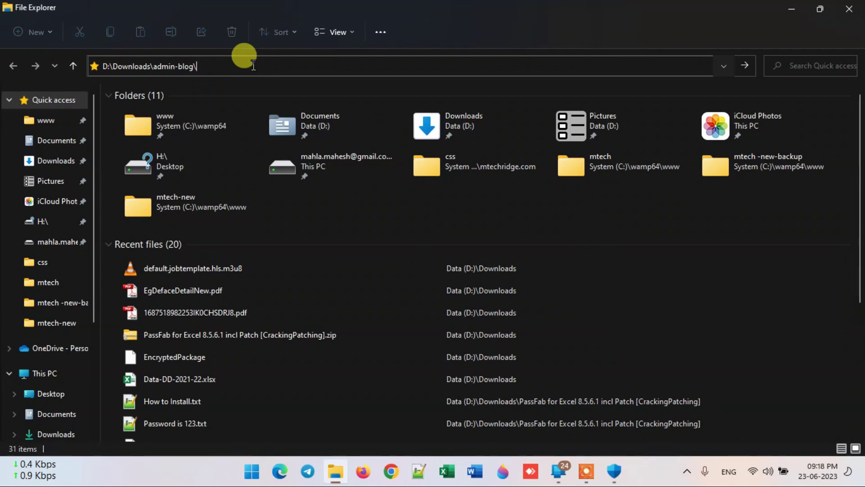
{"action": "key", "text": "ctrl+a"}
{"action": "key", "text": "Return"}
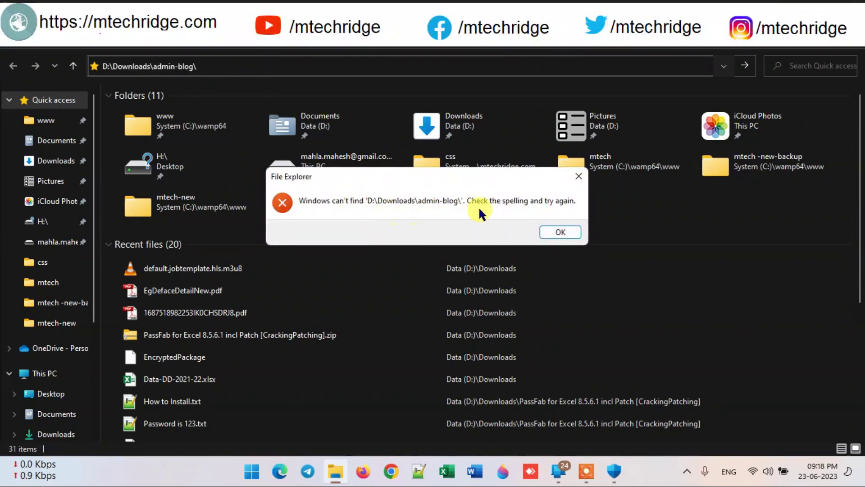
{"action": "left_click", "coordinate": [560, 232]}
Trim the path back to D:\Downloads\ and open the Downloads folder.
{"action": "left_click", "coordinate": [259, 71]}
{"action": "key", "text": "BackSpace"}
{"action": "key", "text": "BackSpace"}
{"action": "key", "text": "BackSpace"}
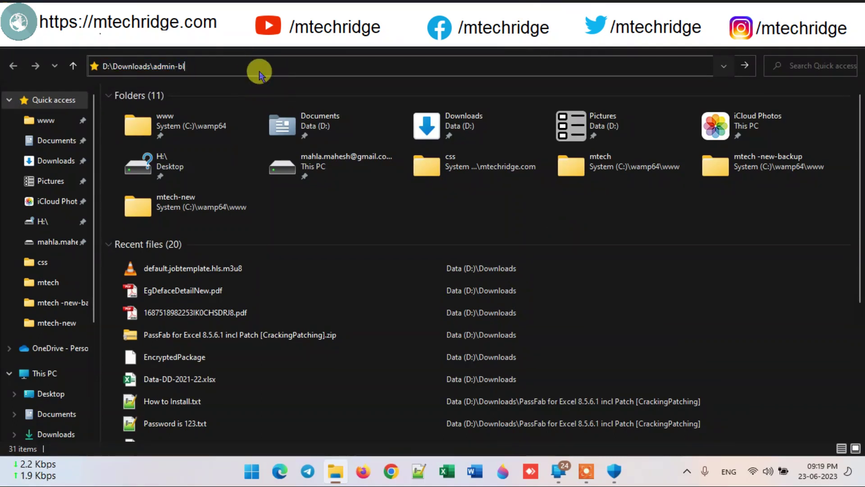
{"action": "key", "text": "BackSpace"}
{"action": "key", "text": "BackSpace"}
{"action": "key", "text": "BackSpace"}
{"action": "key", "text": "BackSpace"}
{"action": "key", "text": "BackSpace"}
{"action": "key", "text": "BackSpace"}
{"action": "key", "text": "BackSpace"}
{"action": "key", "text": "BackSpace"}
{"action": "key", "text": "ctrl+a"}
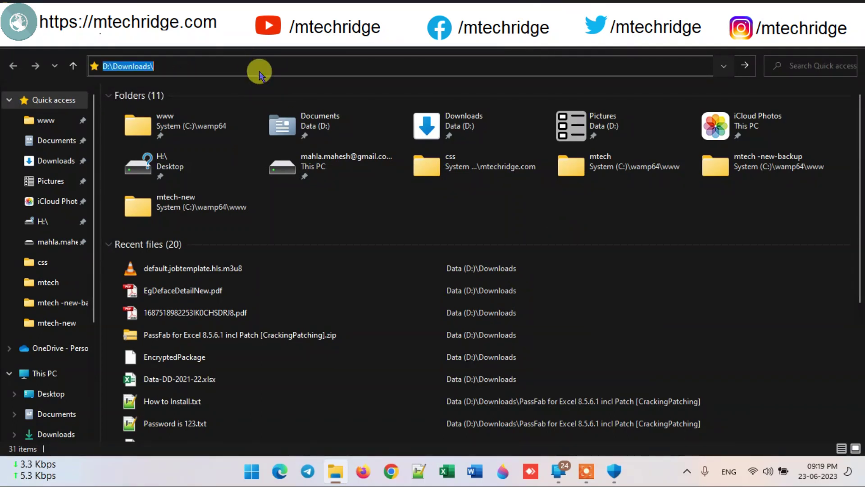
{"action": "key", "text": "Return"}
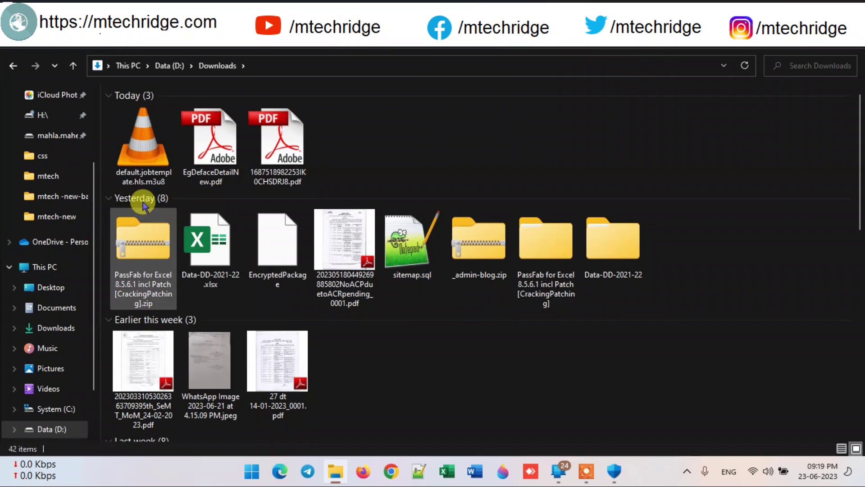
Try opening C:\ProgramData\Microsoft\Windows Defender\Scans\History\Service and dismiss the not-found error.
{"action": "scroll", "coordinate": [446, 226], "scroll_direction": "down", "scroll_amount": 10}
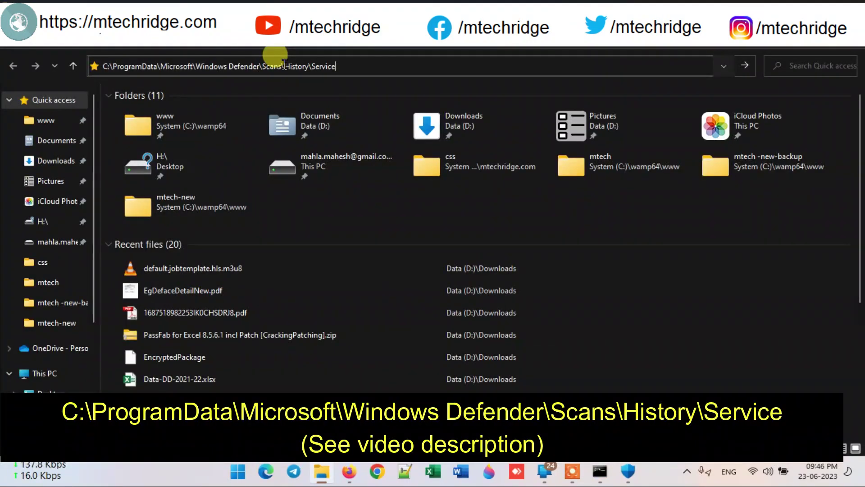
{"action": "key", "text": "ctrl+a"}
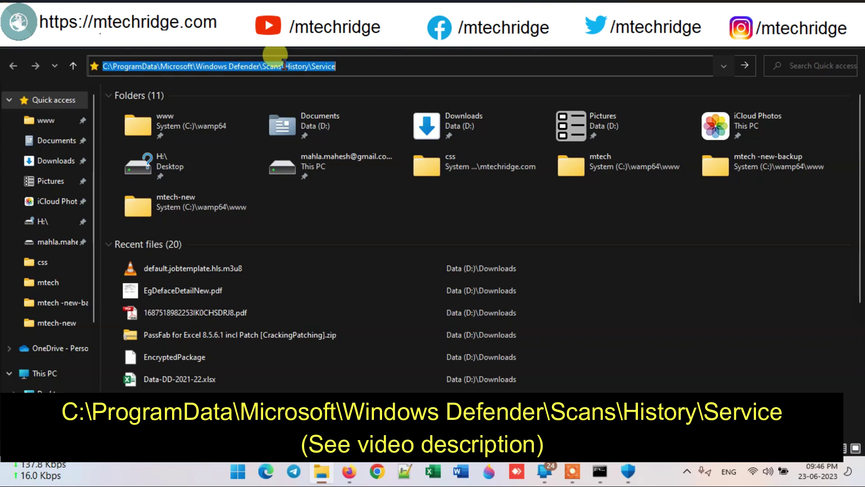
{"action": "key", "text": "Return"}
{"action": "key", "text": "Return"}
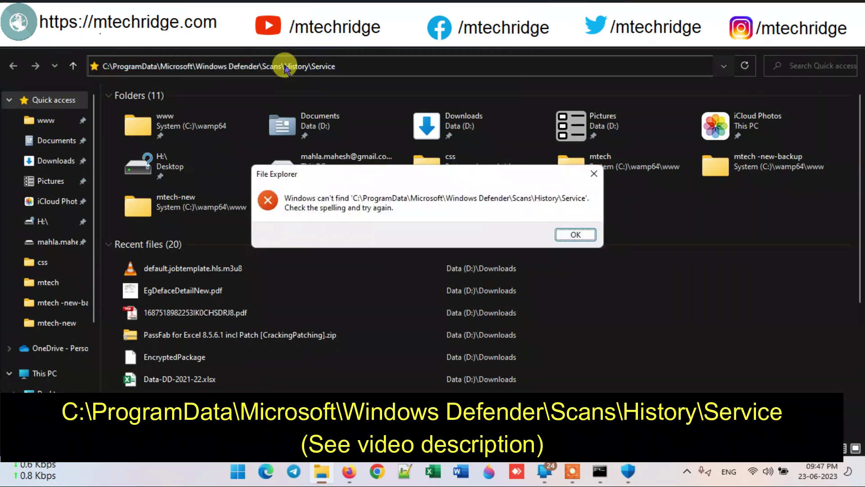
{"action": "left_click", "coordinate": [572, 234]}
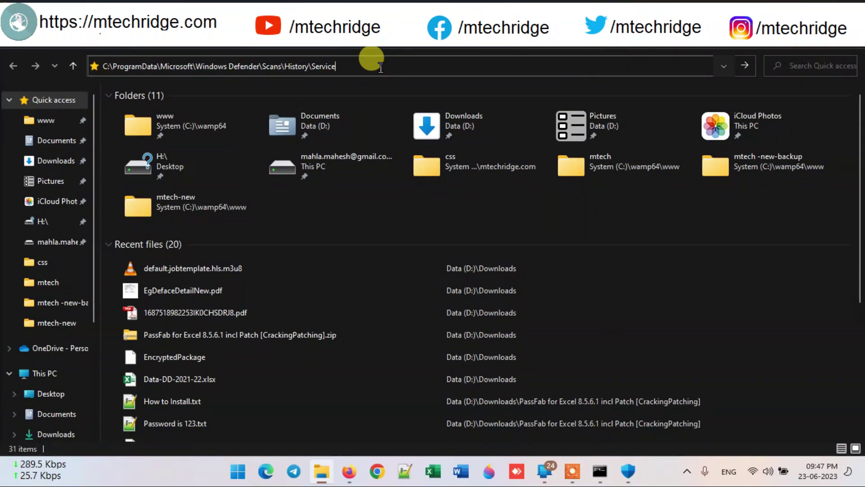
Shorten the path to the Scans\History folder, try again, and dismiss the error.
{"action": "key", "text": "BackSpace"}
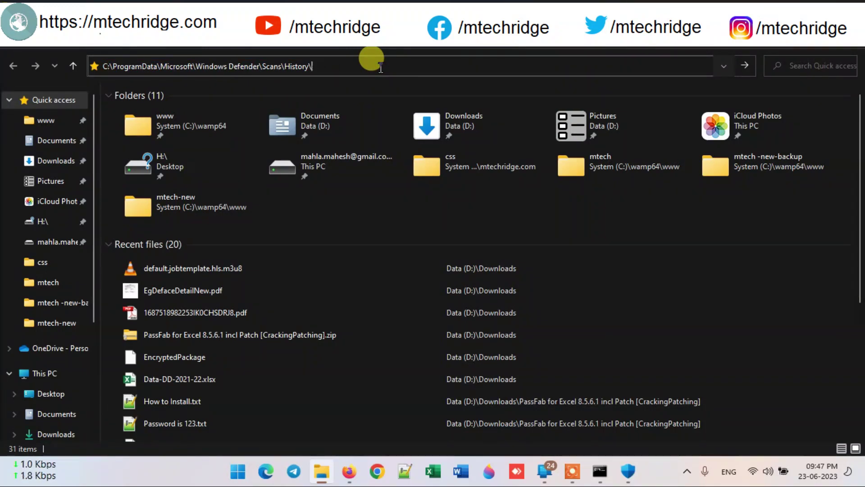
{"action": "key", "text": "ctrl+a"}
{"action": "key", "text": "Return"}
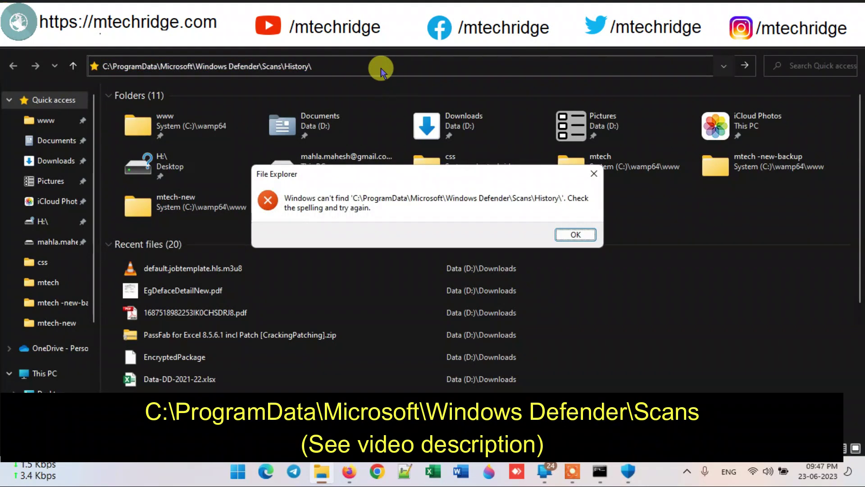
{"action": "key", "text": "Return"}
Trim the path to C:\ProgramData\Microsoft\Windows Defender\Scans and open it.
{"action": "left_click", "coordinate": [327, 67]}
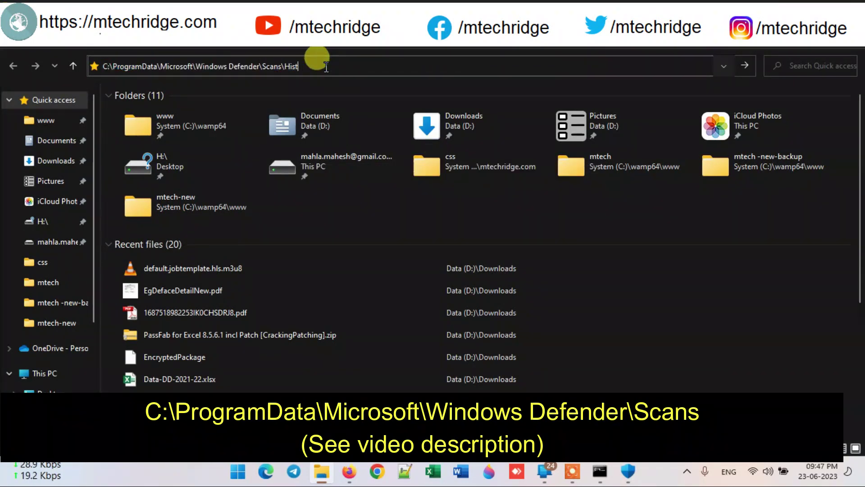
{"action": "key", "text": "BackSpace"}
{"action": "key", "text": "BackSpace"}
{"action": "key", "text": "BackSpace"}
{"action": "key", "text": "BackSpace"}
{"action": "key", "text": "ctrl+a"}
{"action": "key", "text": "Return"}
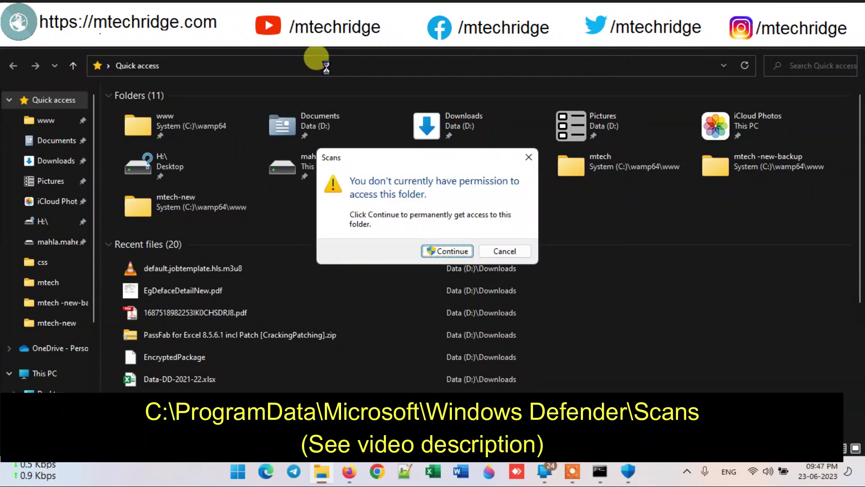
Grant access to the Scans folder, then open its History and Service subfolders.
{"action": "left_click", "coordinate": [445, 250]}
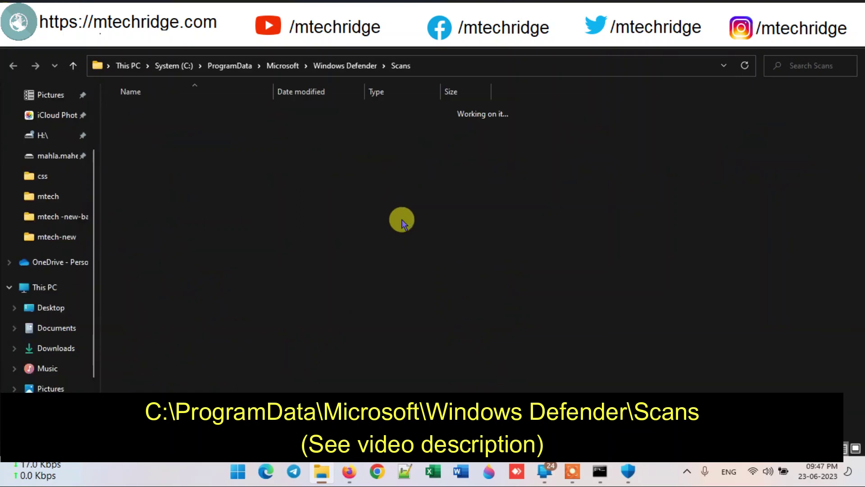
{"action": "left_click", "coordinate": [137, 153]}
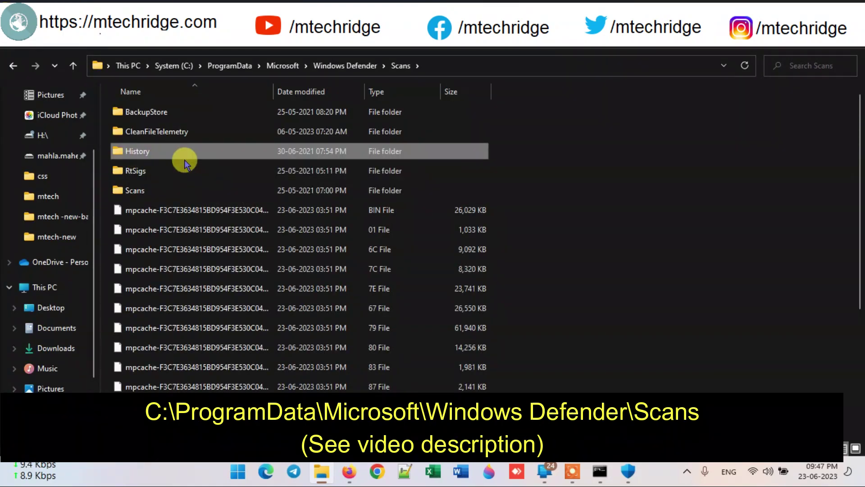
{"action": "double_click", "coordinate": [141, 157]}
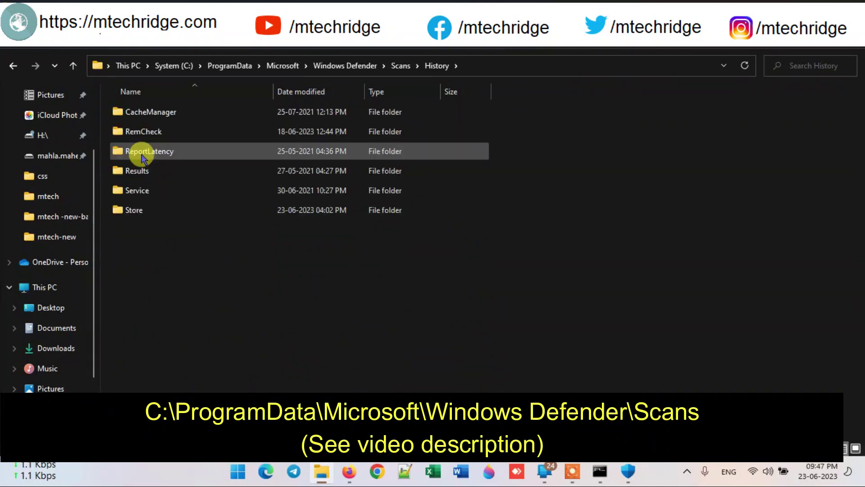
{"action": "double_click", "coordinate": [147, 197]}
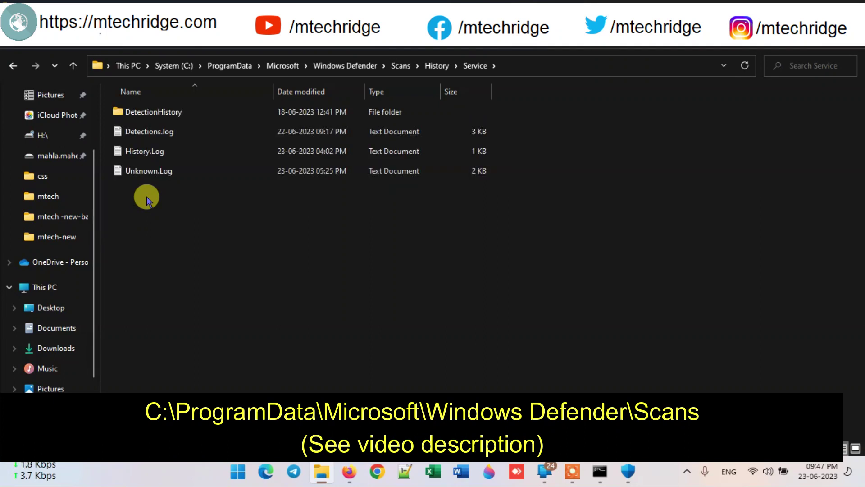
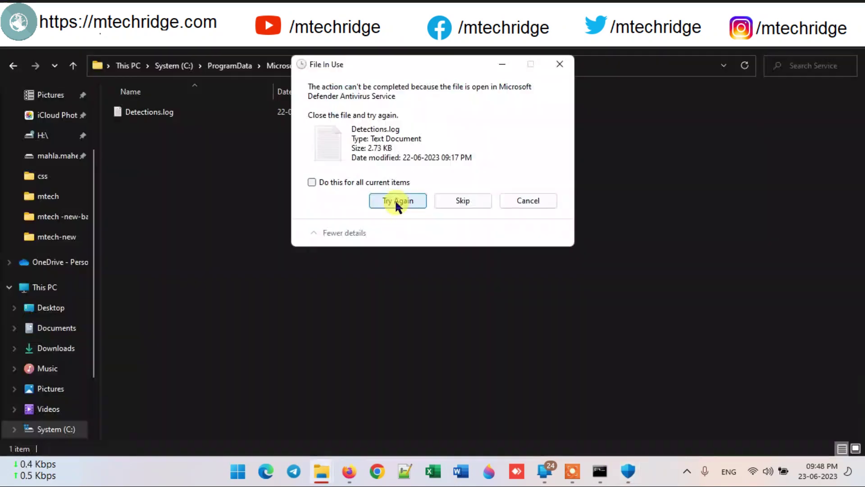
Retry, then cancel deleting the in-use Detections.log, leaving it in the Service history folder.
{"action": "left_click", "coordinate": [395, 200]}
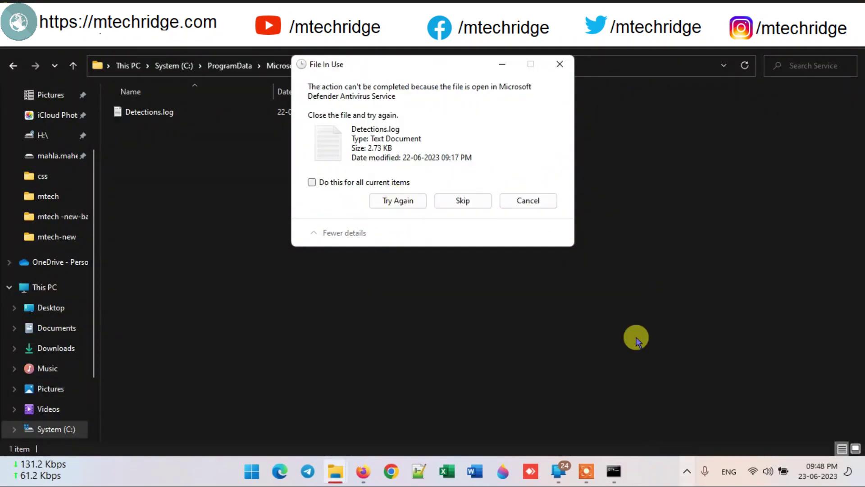
{"action": "left_click", "coordinate": [529, 201]}
{"action": "left_click", "coordinate": [463, 201]}
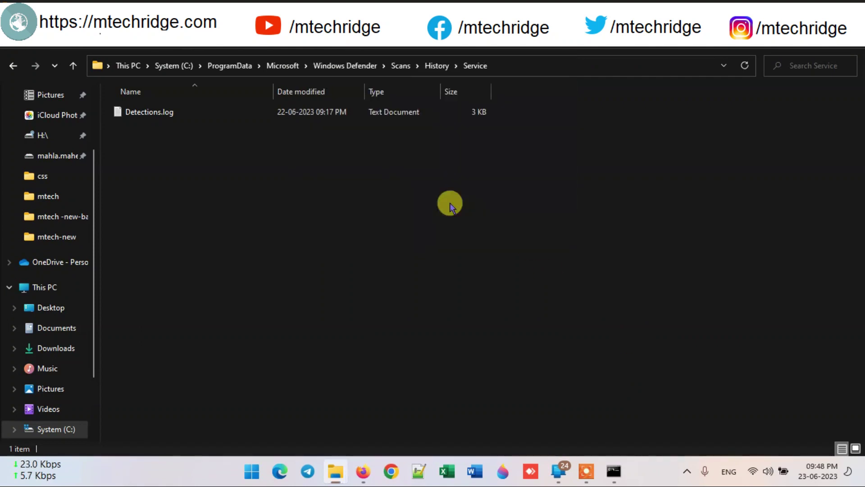
Launch Windows Security from the hidden tray icons, check Virus & threat protection, then return Home.
{"action": "left_click", "coordinate": [687, 471]}
{"action": "left_click", "coordinate": [662, 387]}
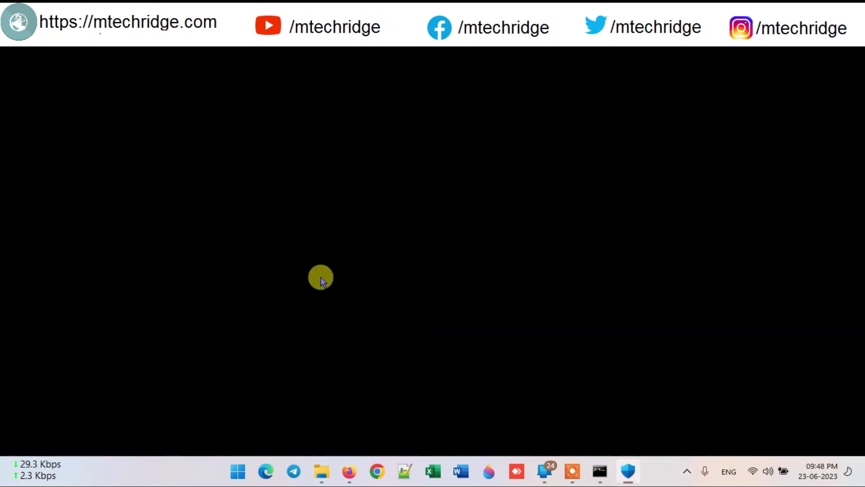
{"action": "left_click", "coordinate": [687, 474]}
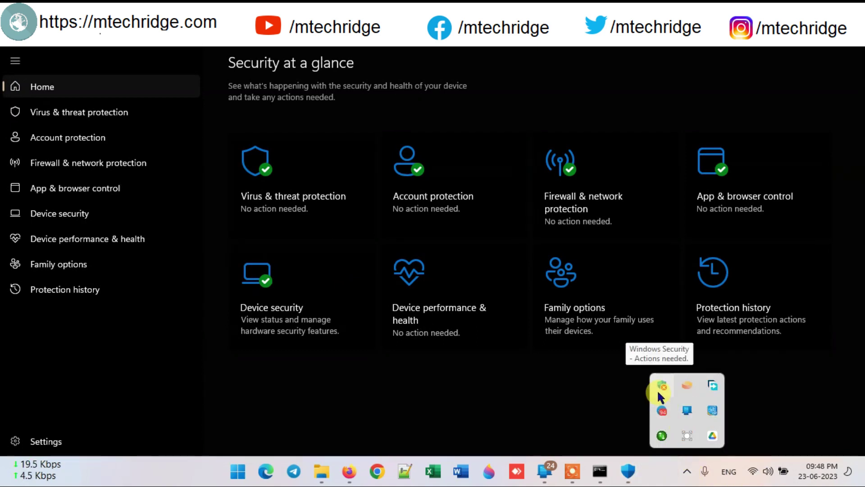
{"action": "left_click", "coordinate": [320, 188]}
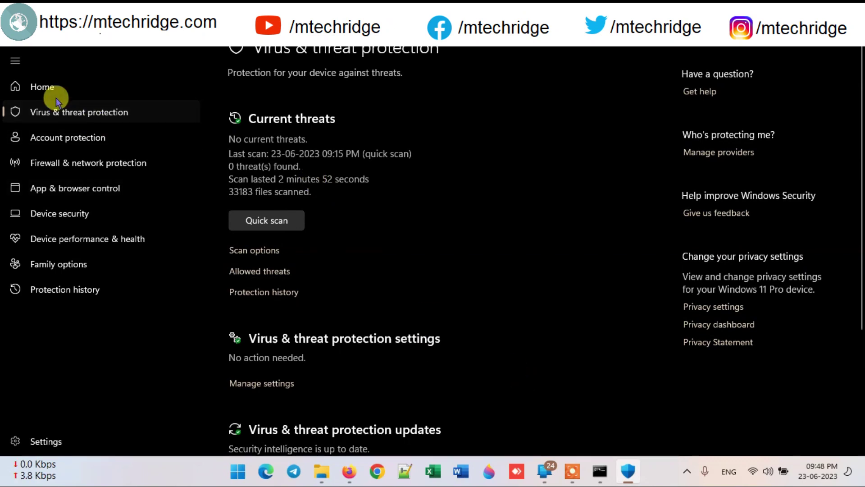
{"action": "left_click", "coordinate": [43, 88]}
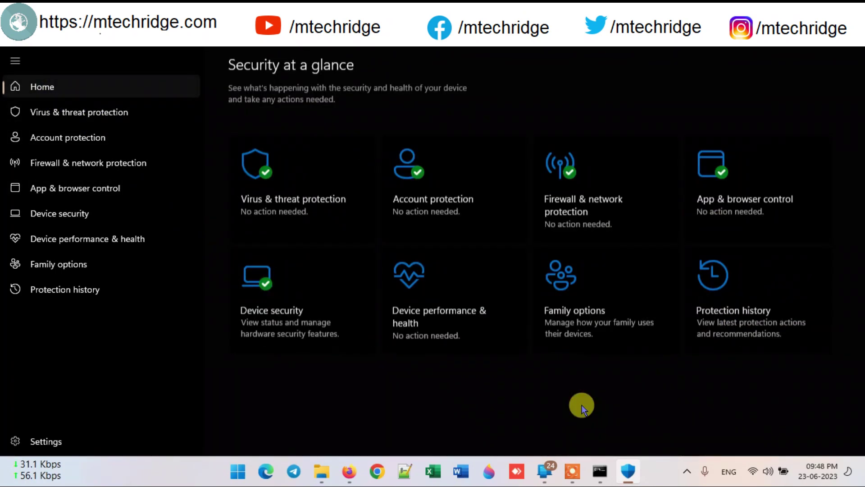